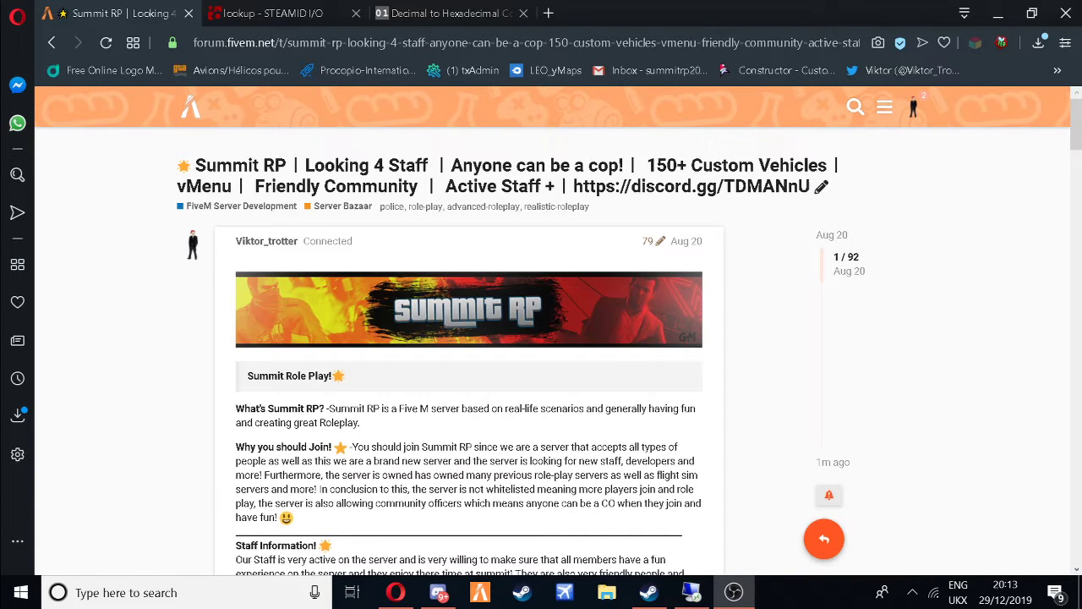
Scroll the current page down and back up to look it over.
scroll(454, 346, down, 10)
scroll(440, 364, up, 10)
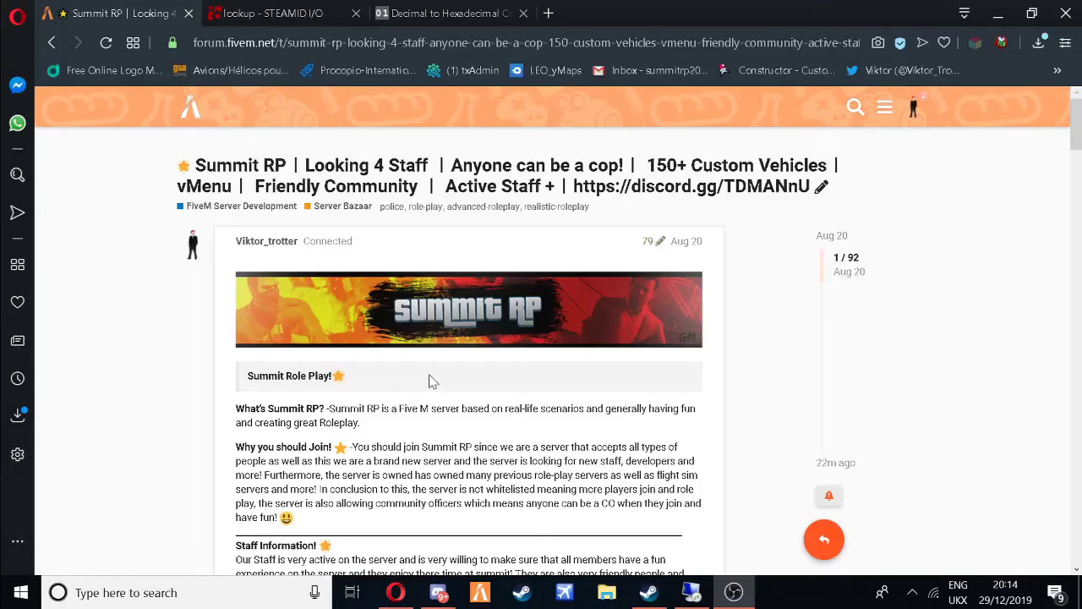
scroll(381, 292, down, 3)
scroll(279, 291, down, 6)
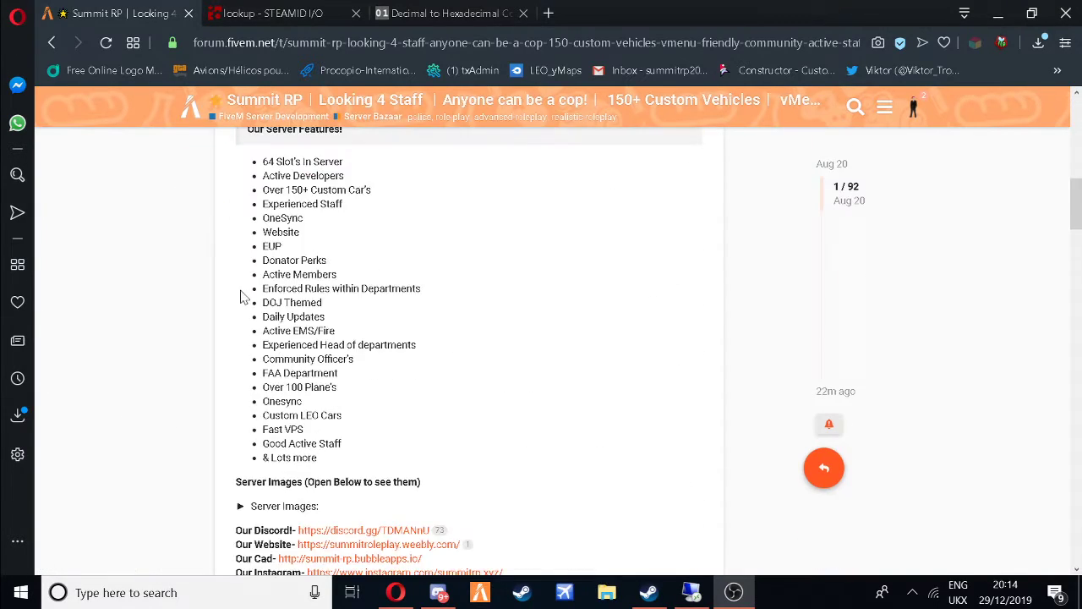
scroll(245, 296, down, 5)
scroll(532, 331, up, 5)
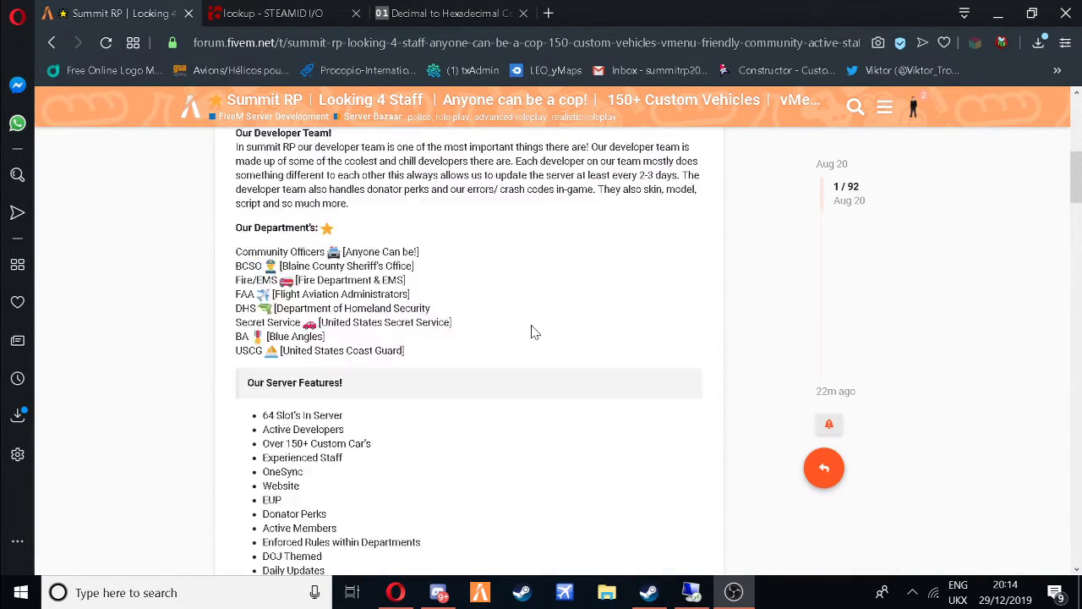
scroll(531, 331, up, 1)
scroll(490, 199, up, 5)
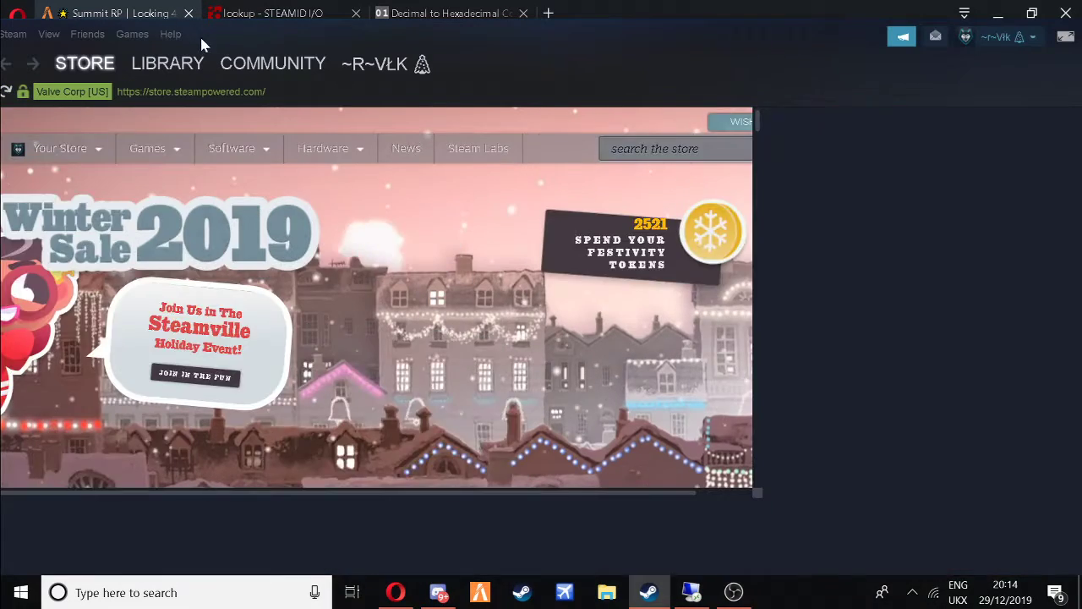
Reposition and enlarge the Steam window, then choose View my profile from the account dropdown.
drag(199, 34, 296, 49)
drag(85, 38, 301, 157)
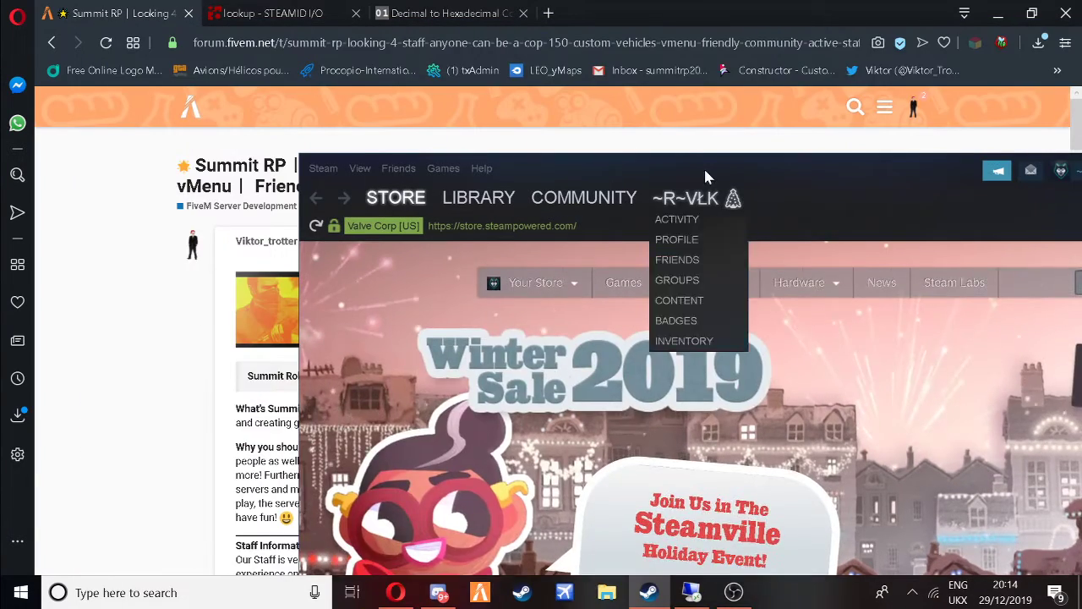
drag(701, 179, 477, 62)
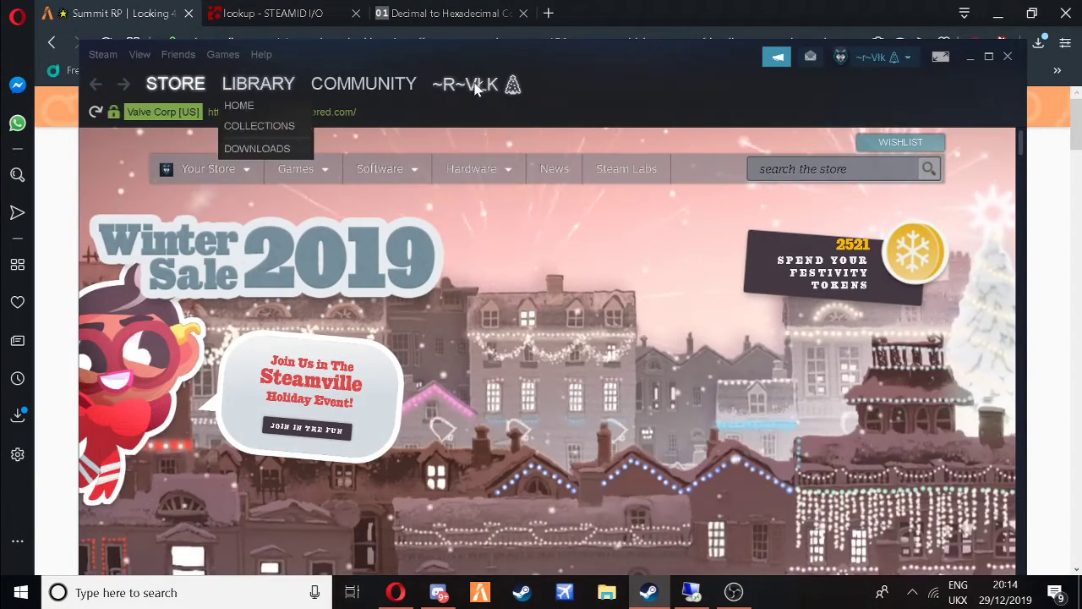
click(871, 57)
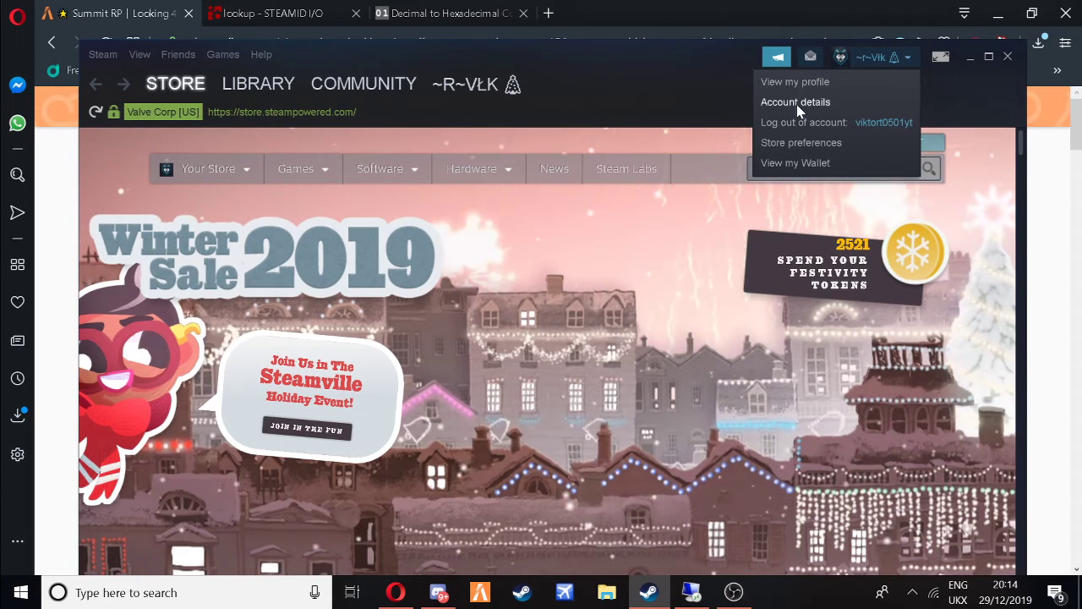
click(795, 82)
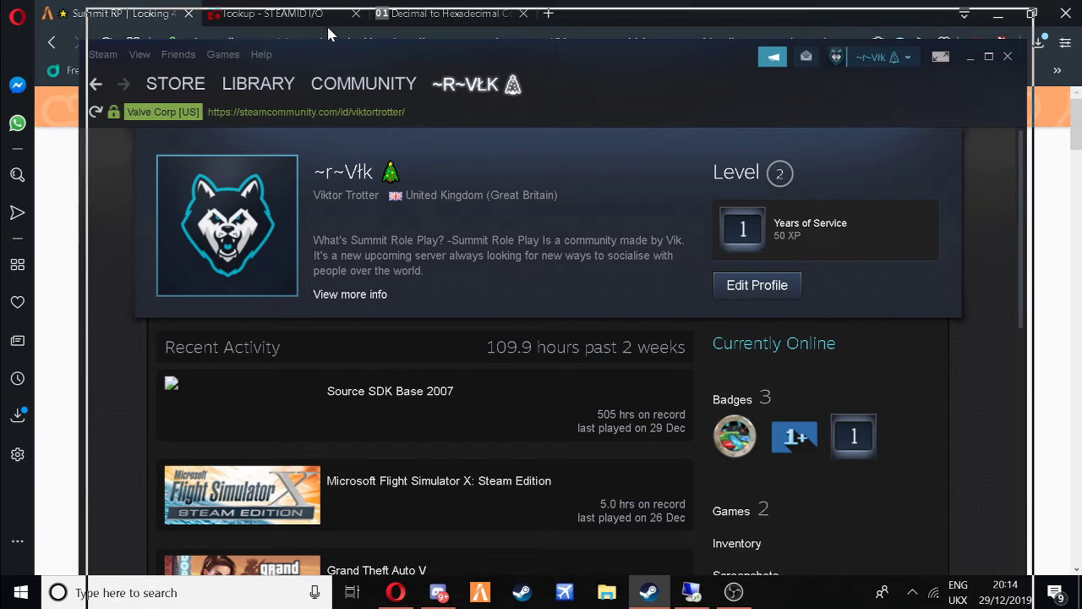
Select the profile URL in Steam's address bar, then minimize Steam to return to Opera.
drag(330, 13, 326, 24)
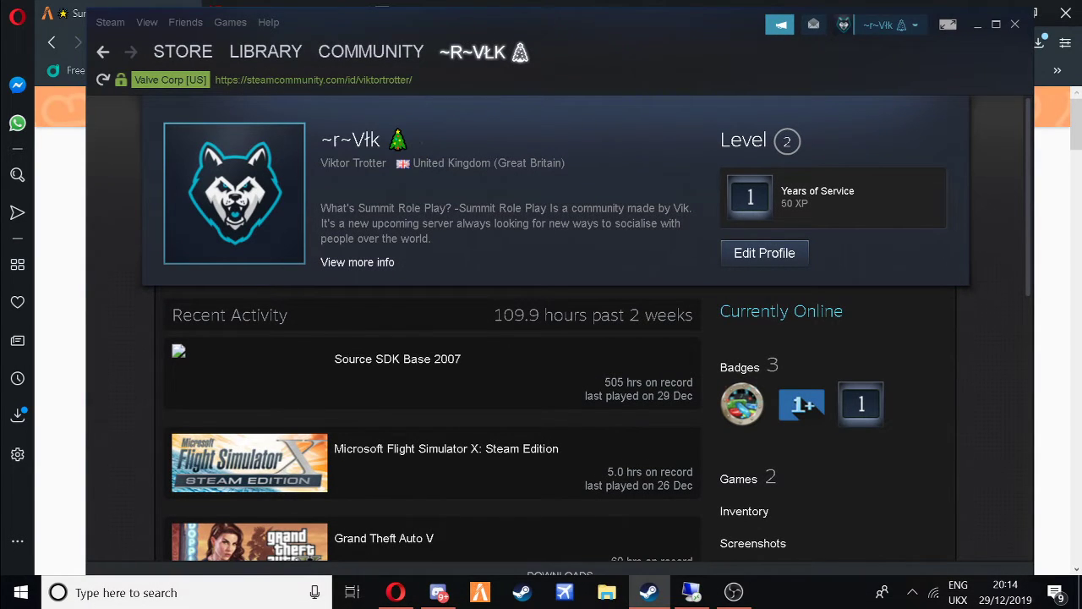
drag(413, 79, 215, 79)
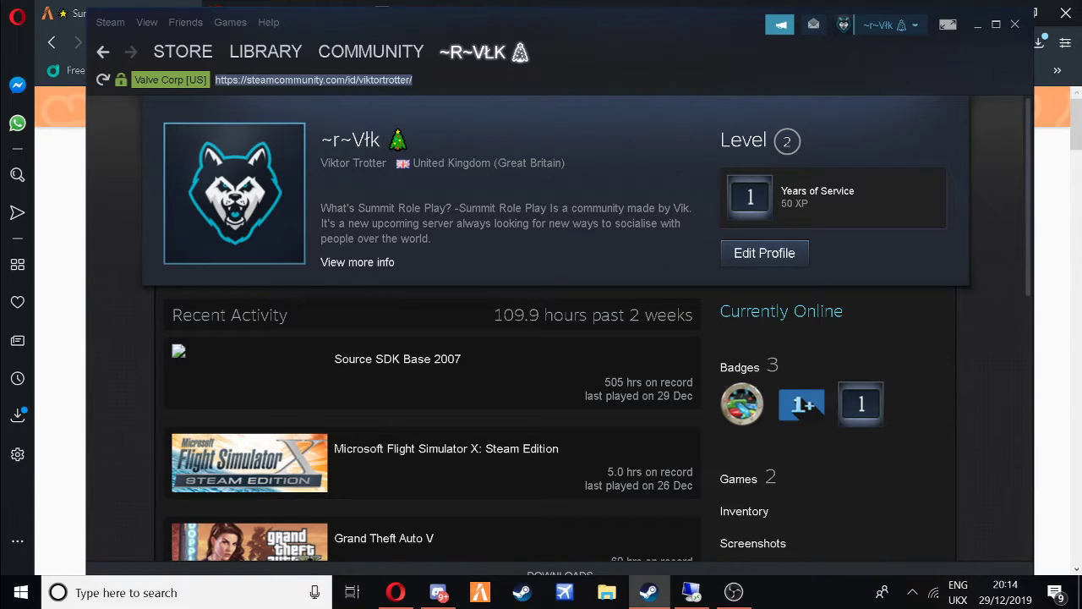
drag(412, 80, 215, 79)
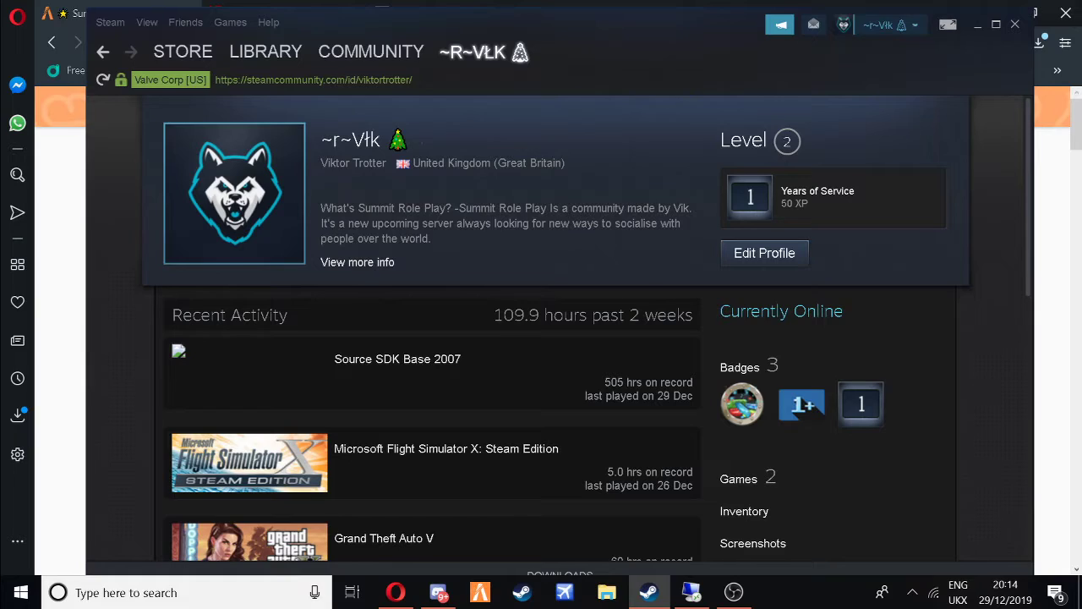
drag(413, 80, 215, 80)
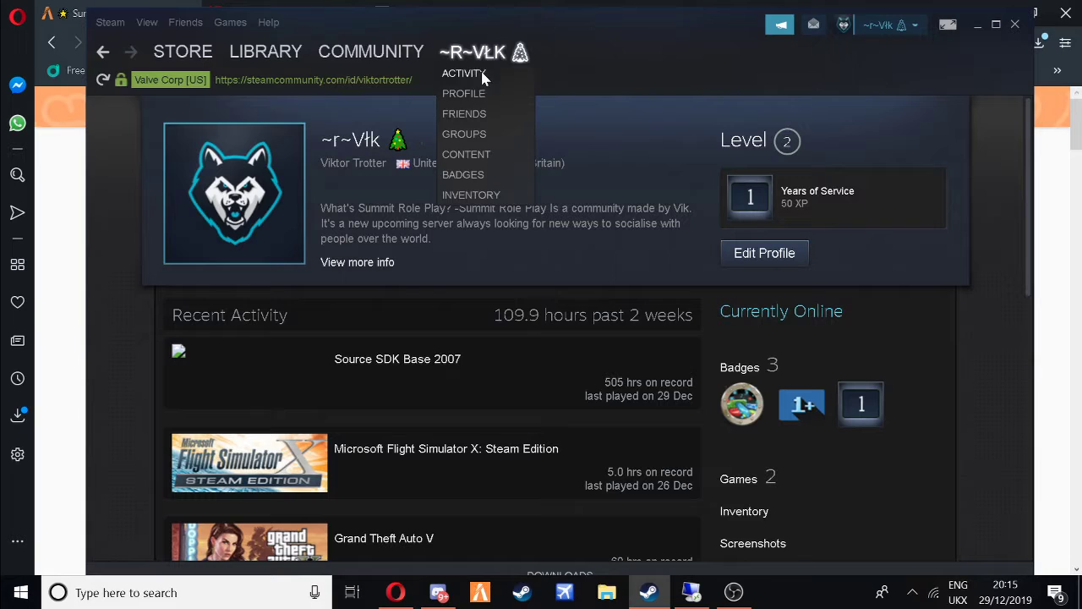
drag(412, 80, 215, 80)
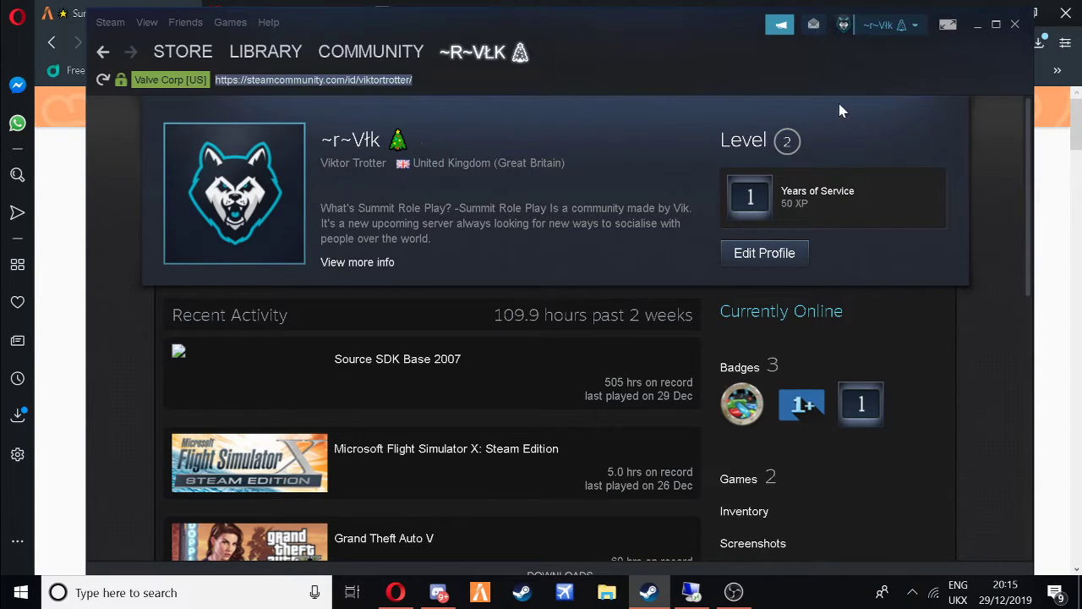
click(976, 28)
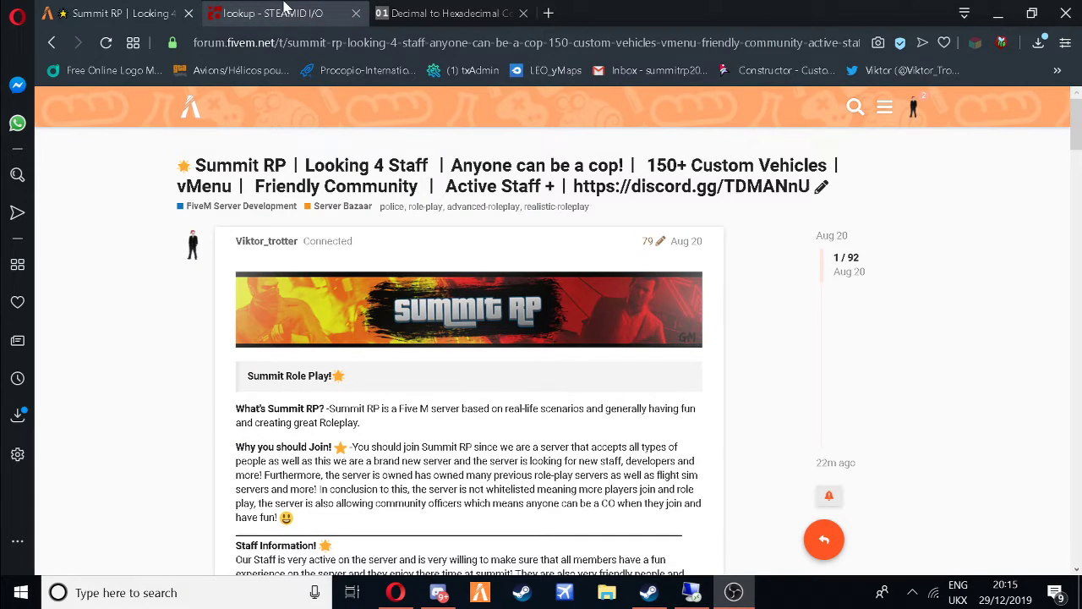
click(284, 8)
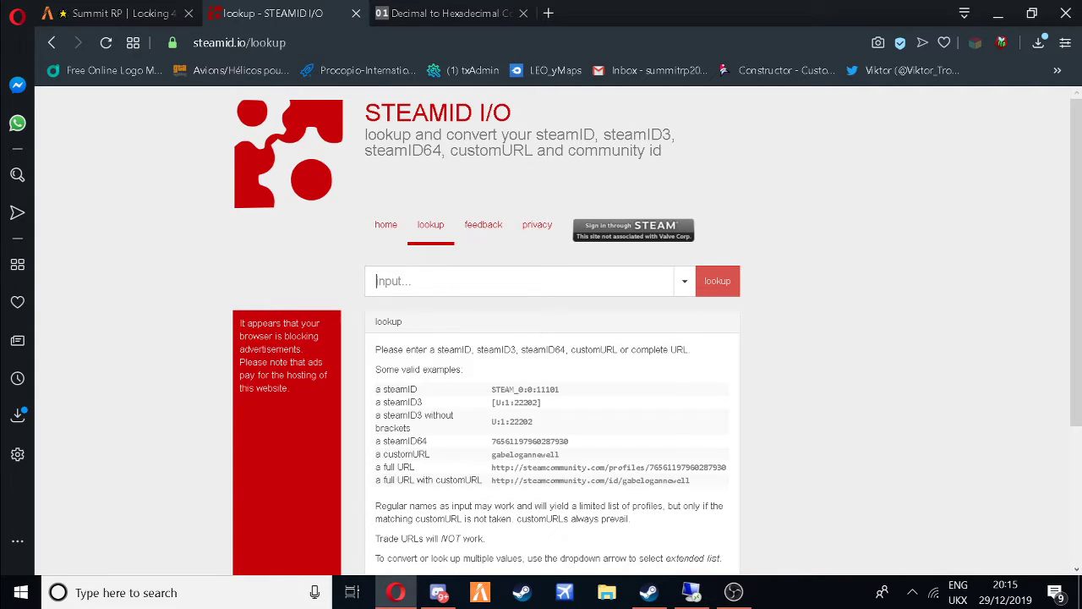
key(Down)
key(Down)
key(Return)
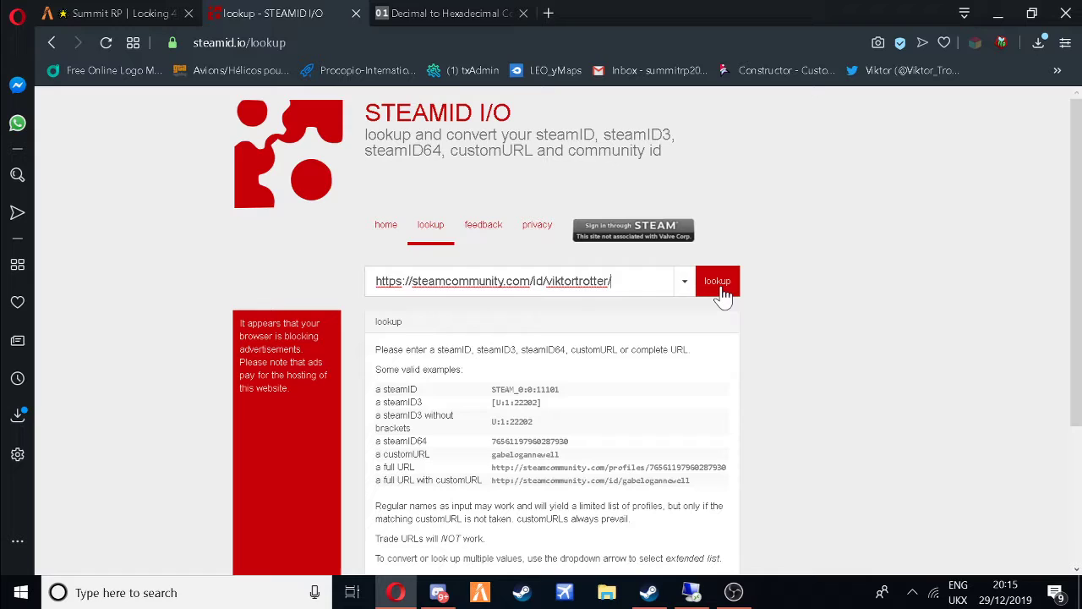
click(720, 289)
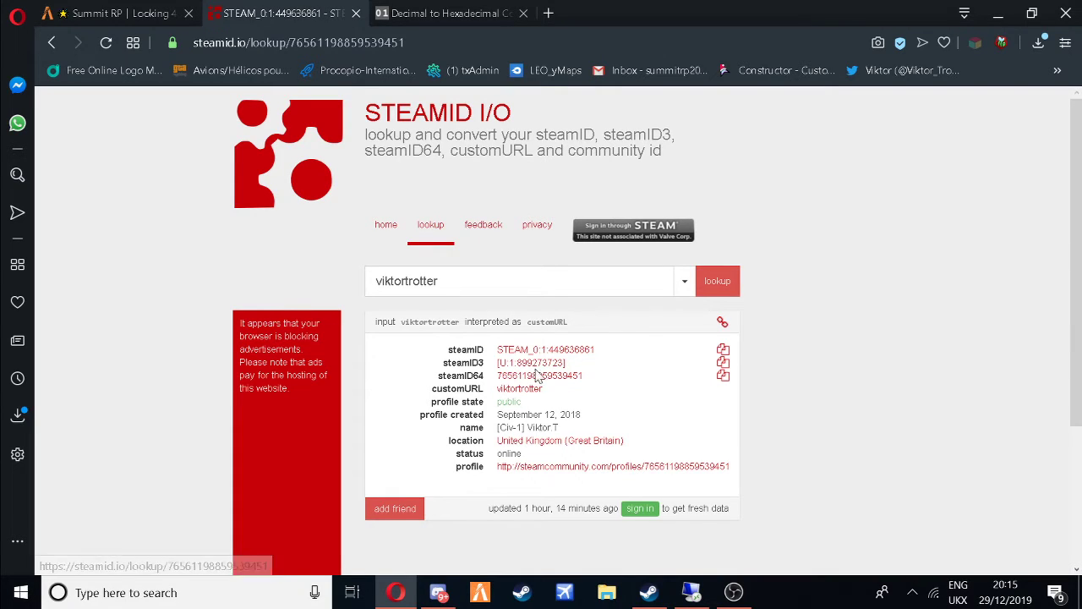
click(723, 375)
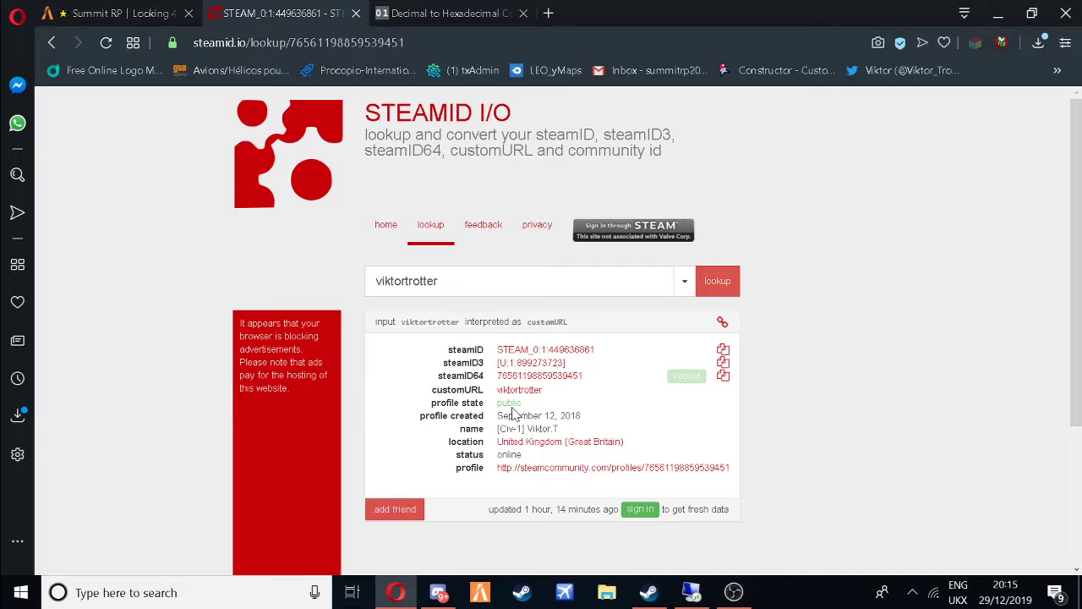
drag(585, 378, 494, 380)
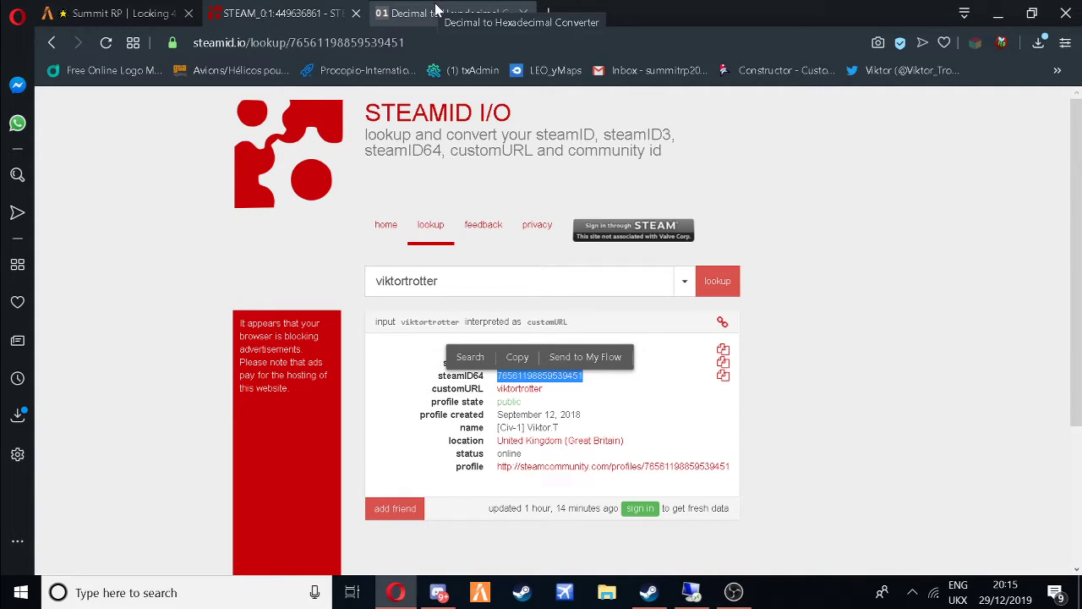
Paste the steamID64 into BinaryHex Converter's Decimal Value and convert it to hexadecimal.
click(436, 10)
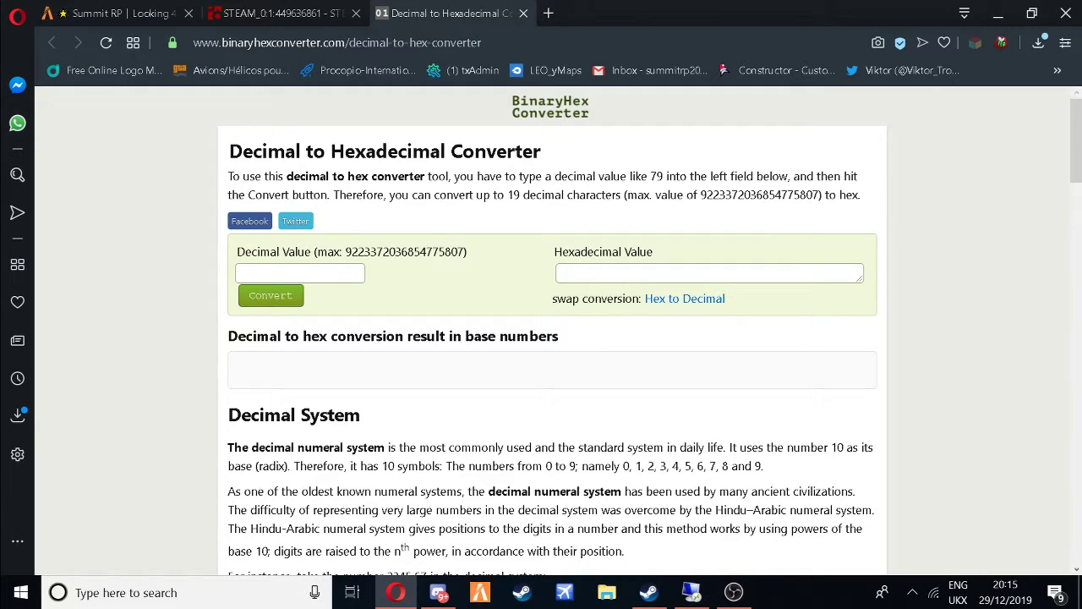
click(355, 273)
key(ctrl+v)
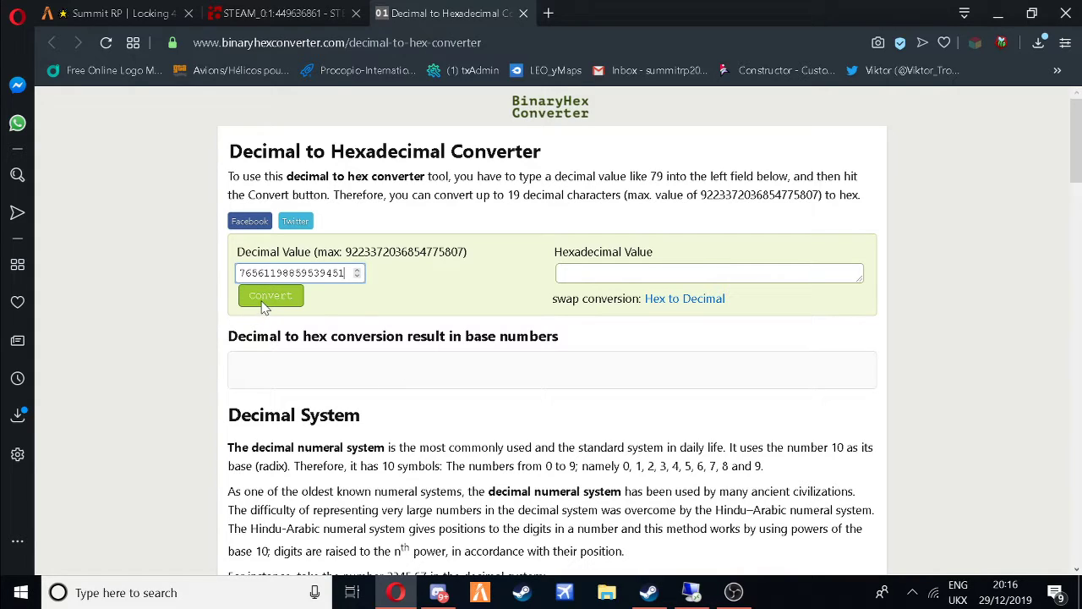
click(264, 300)
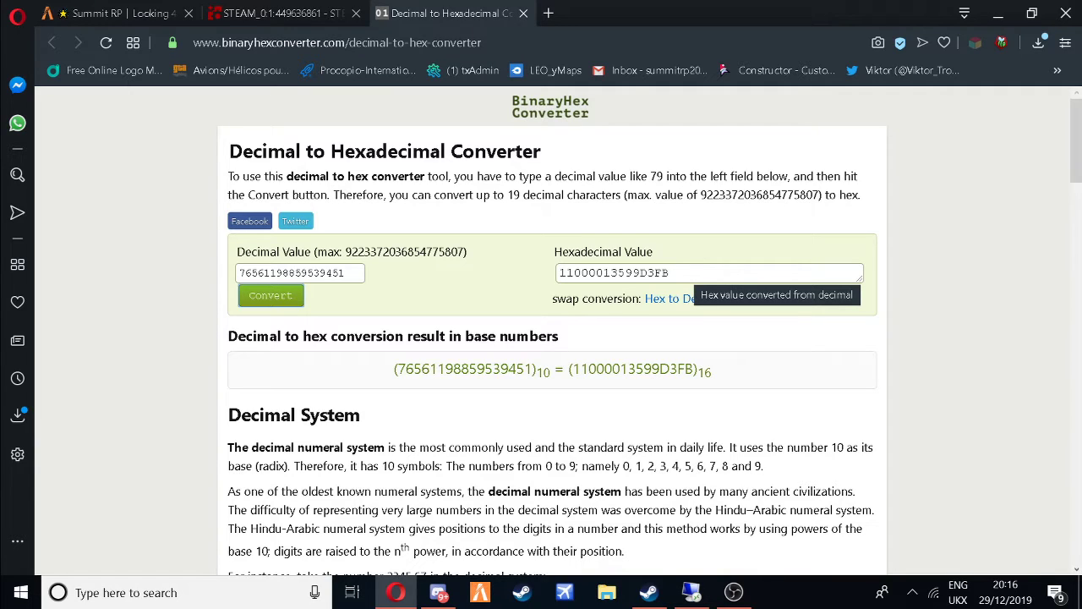
double_click(676, 272)
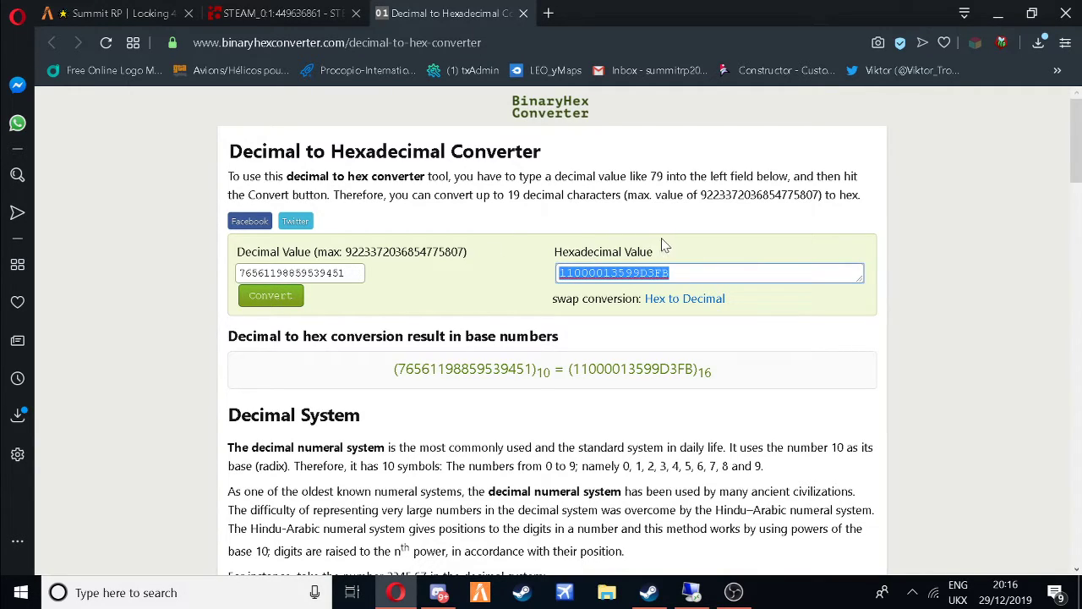
click(646, 273)
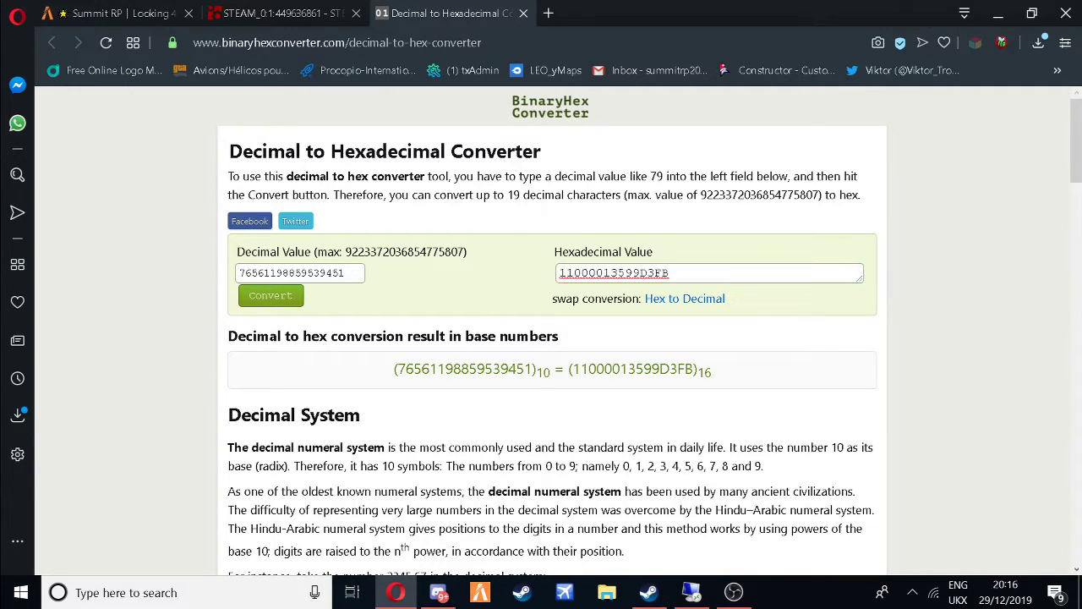
click(792, 317)
drag(672, 272, 531, 255)
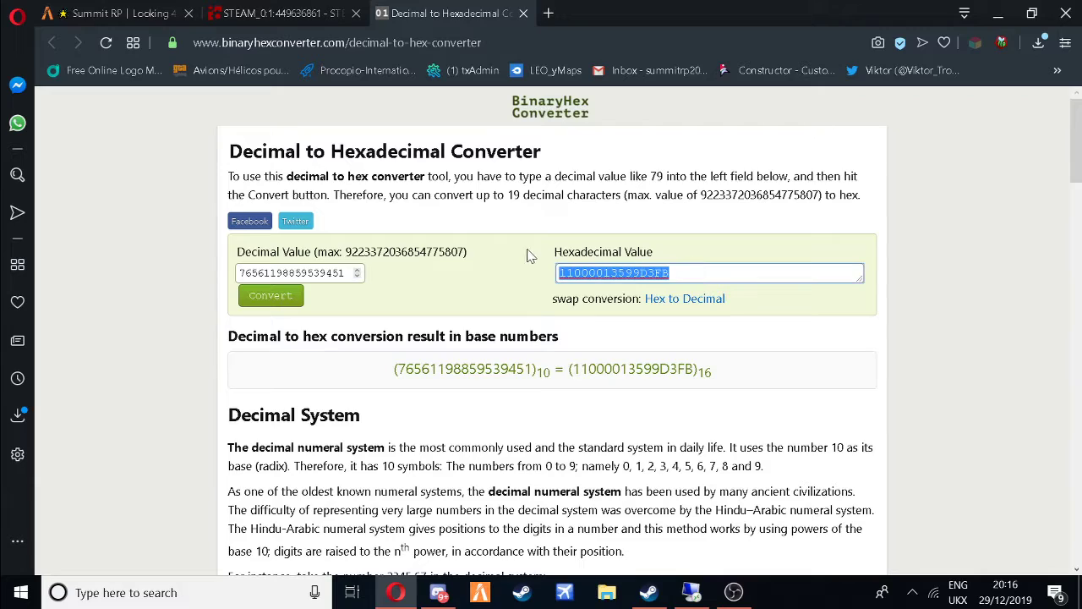
click(496, 290)
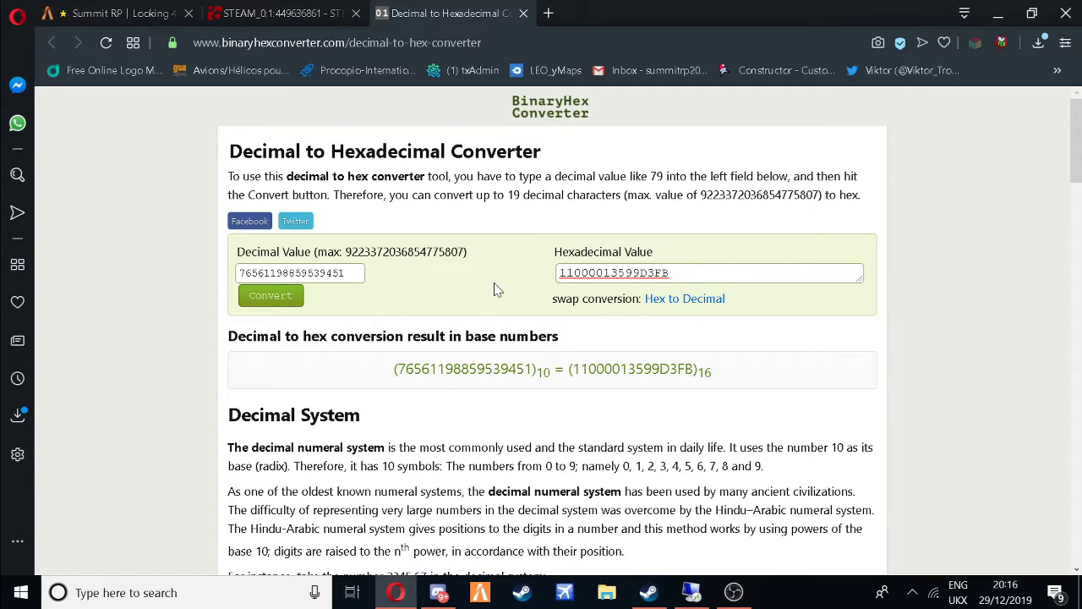
double_click(591, 272)
click(279, 12)
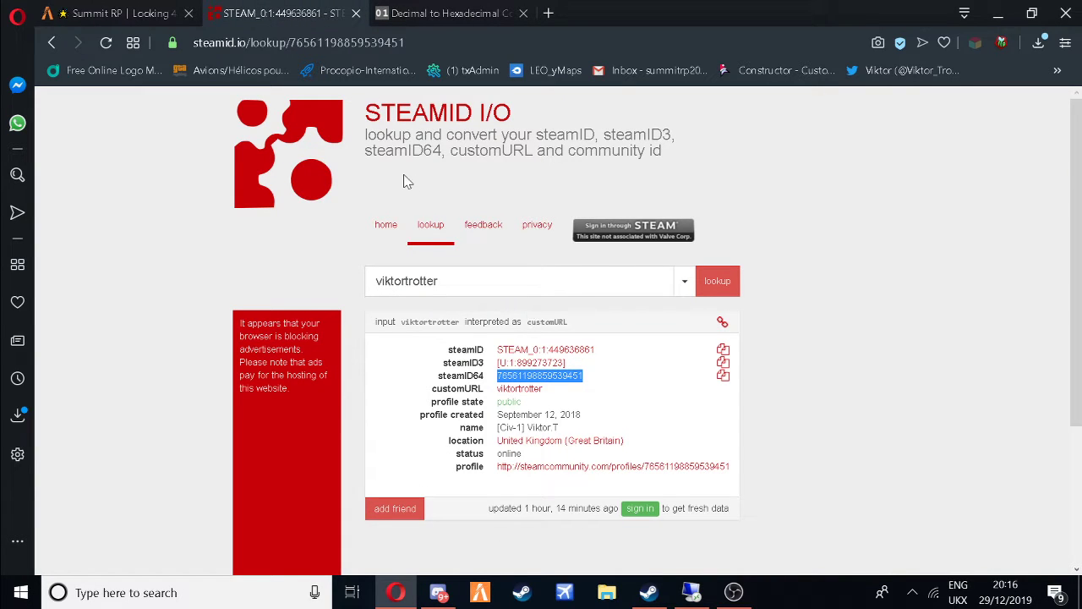
click(216, 249)
key(Tab)
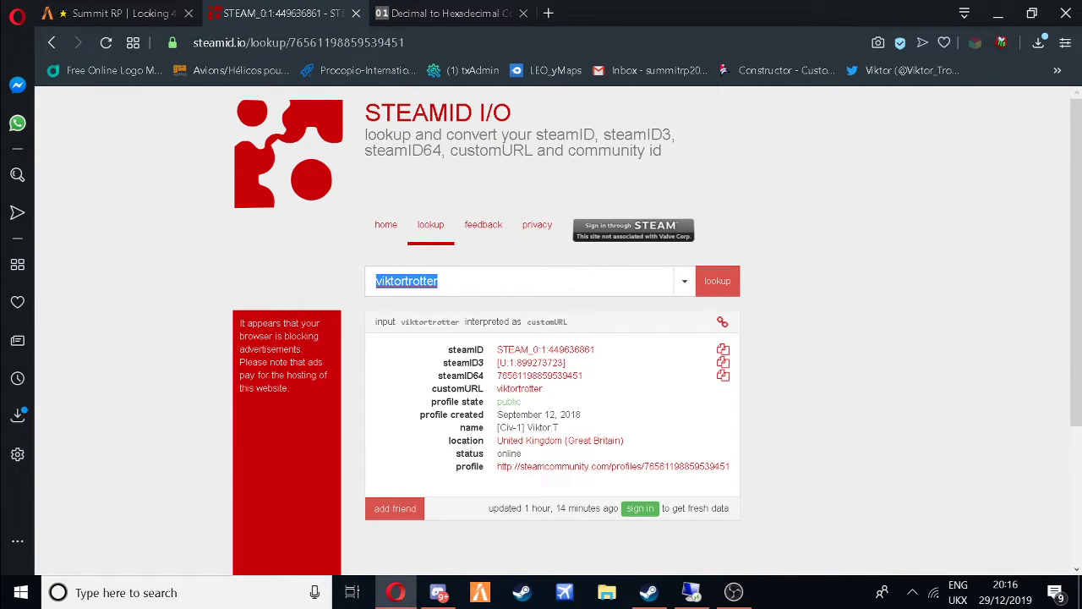
click(855, 248)
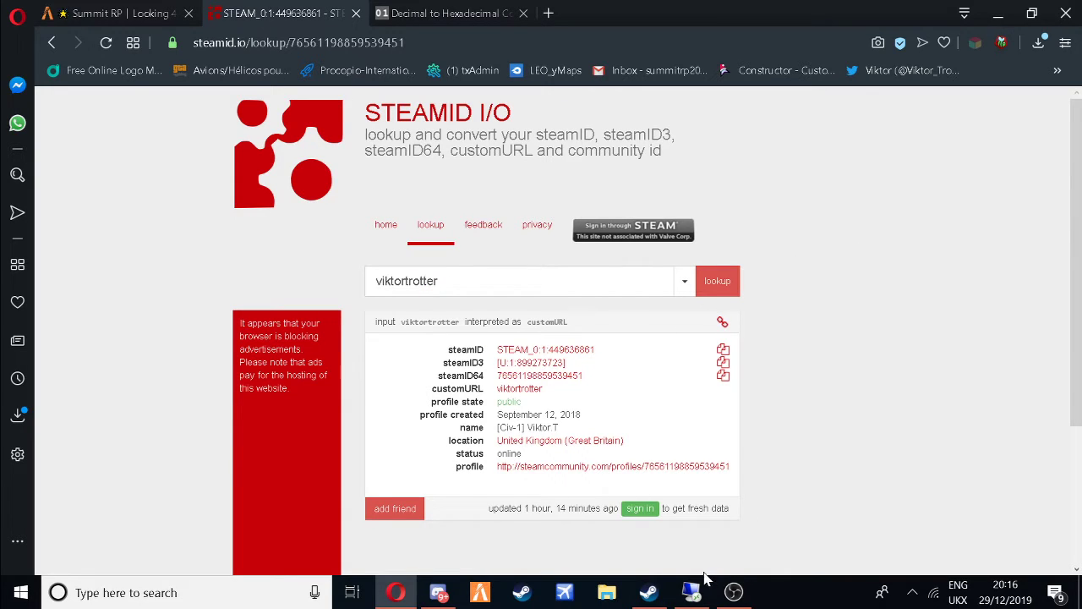
Copy the profile URL from the Steam client's address bar and minimize Steam.
click(659, 594)
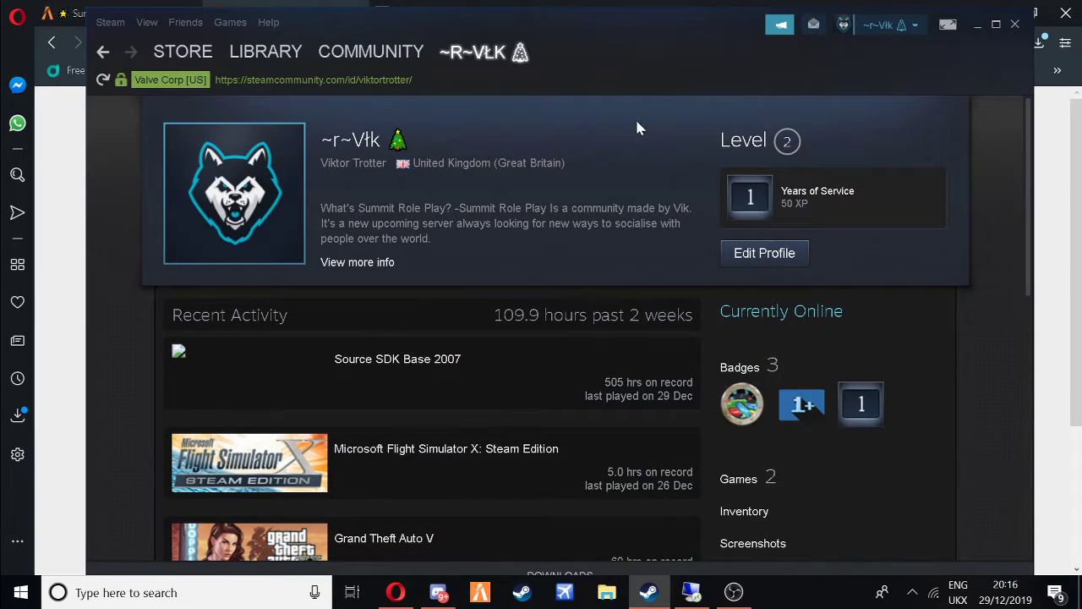
click(870, 27)
drag(413, 79, 215, 79)
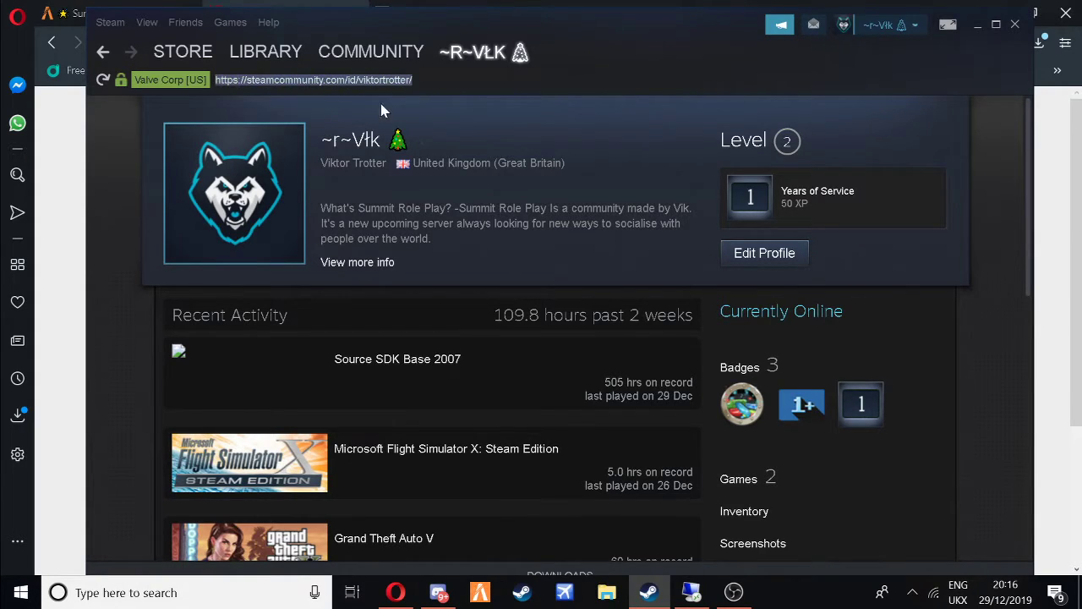
click(977, 24)
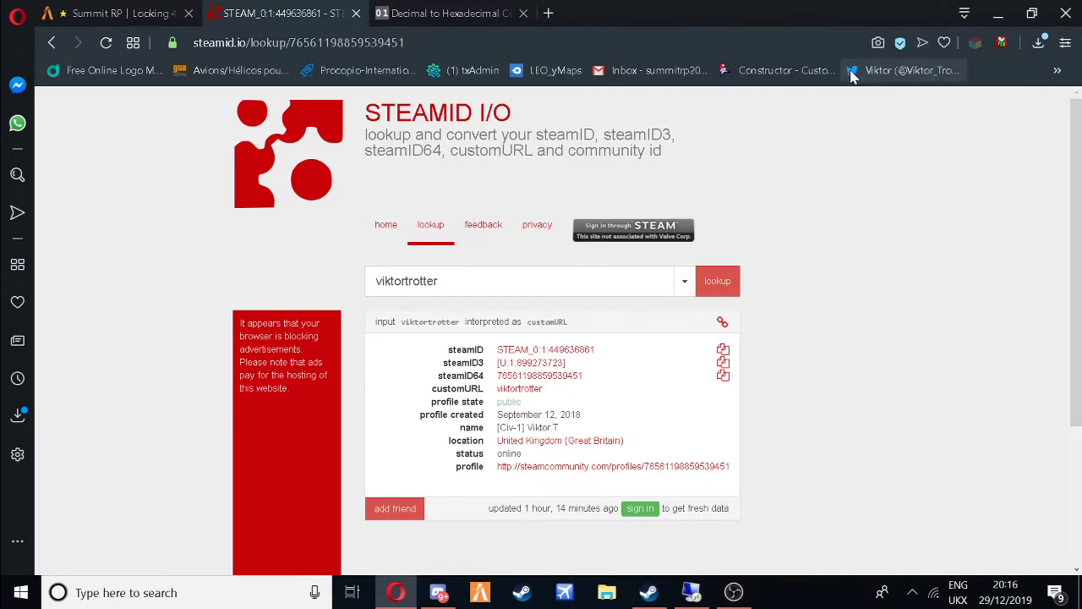
drag(457, 282, 224, 235)
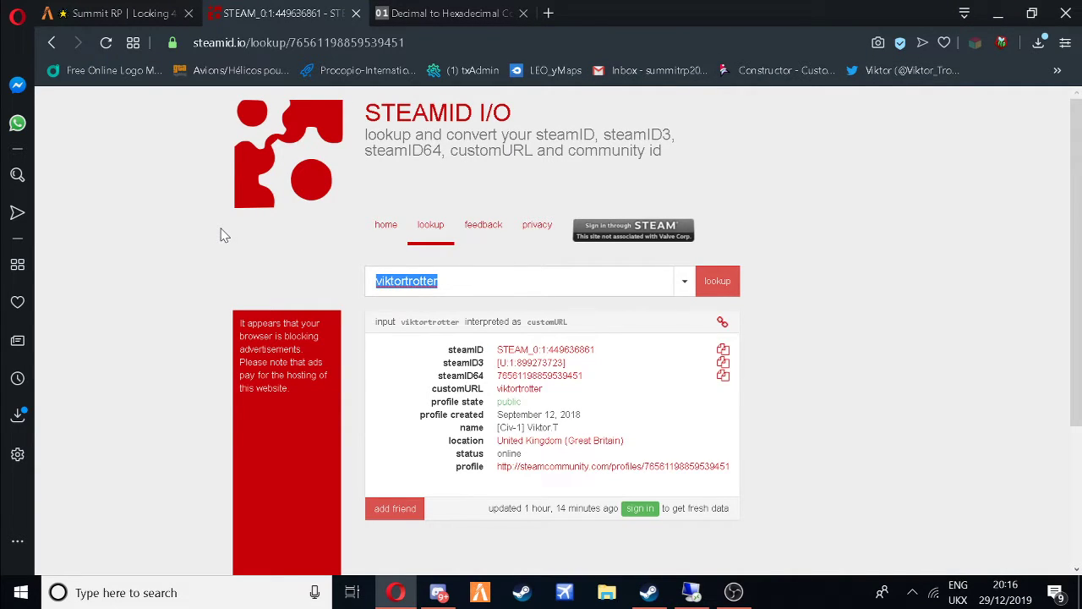
key(ctrl+v)
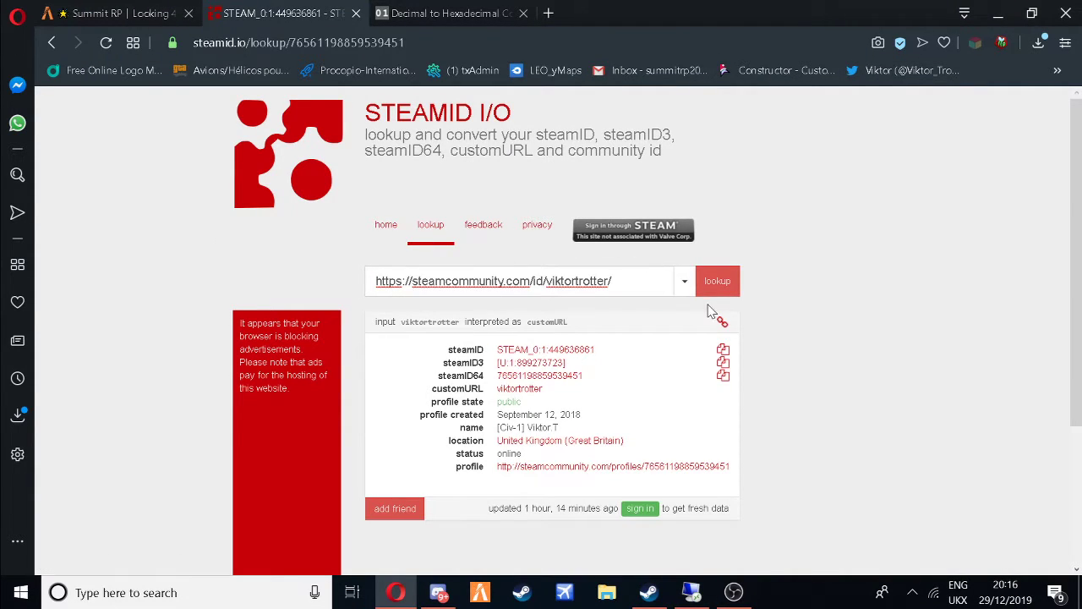
click(725, 292)
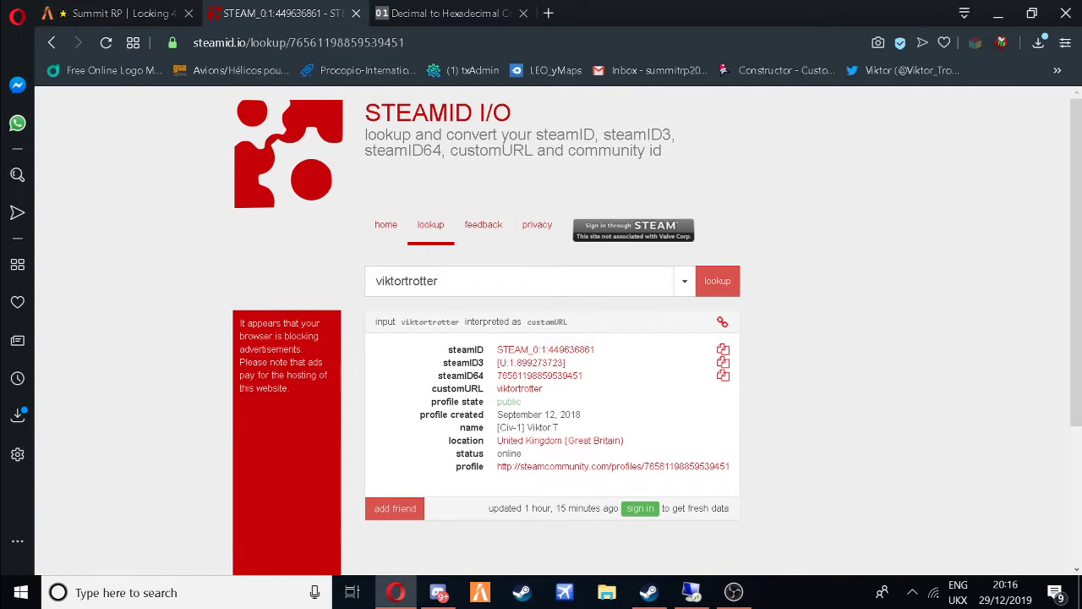
drag(486, 380, 433, 382)
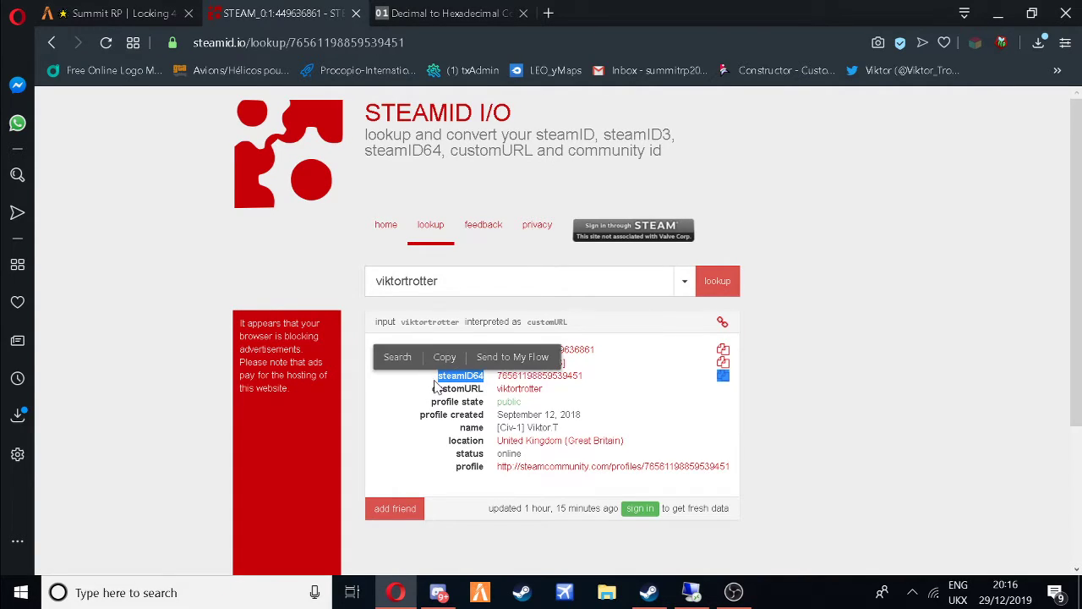
click(437, 385)
Copy the steamID64 and reload the BinaryHex Converter page with empty fields.
click(722, 375)
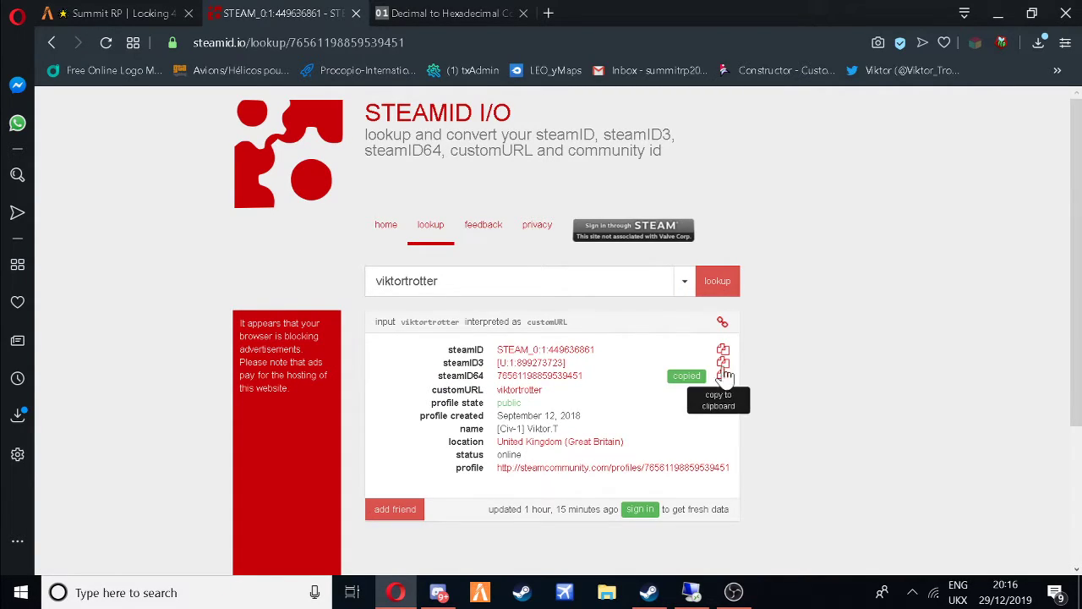
click(449, 12)
click(338, 43)
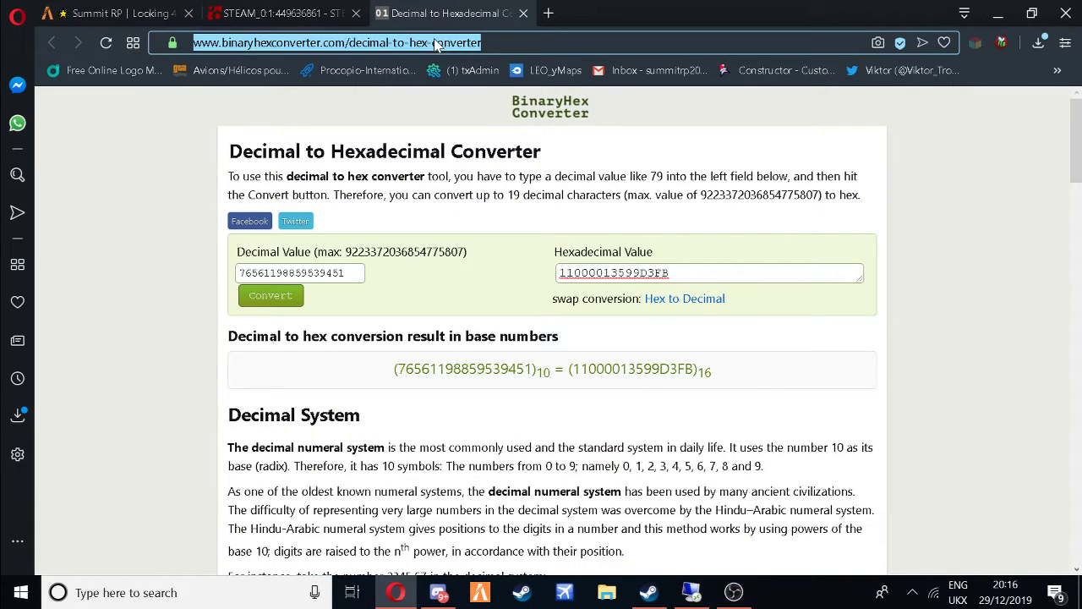
key(Return)
click(325, 272)
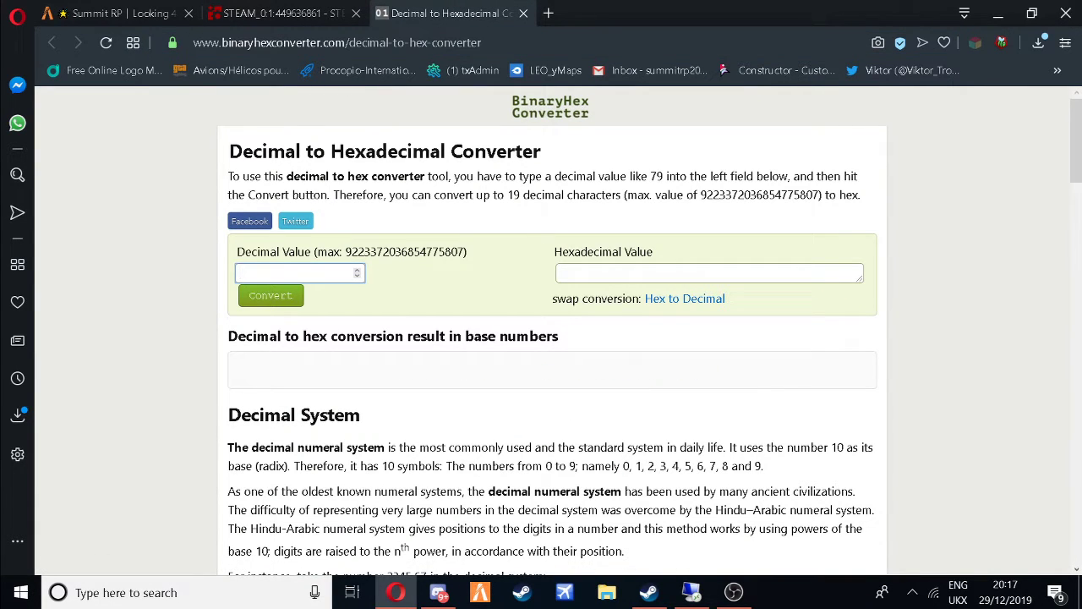
key(ctrl+v)
click(274, 296)
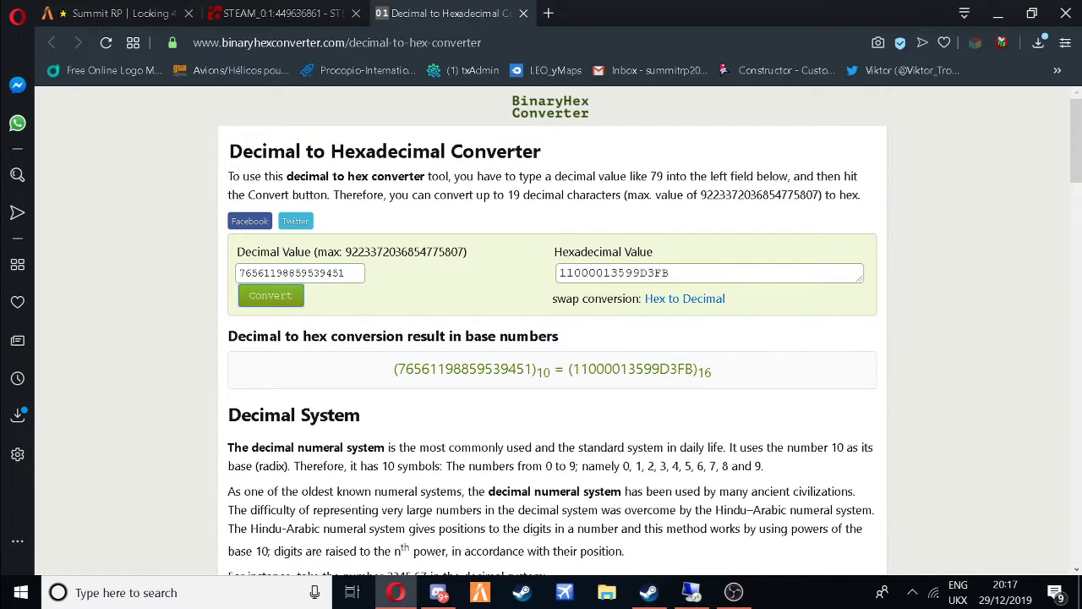
click(270, 295)
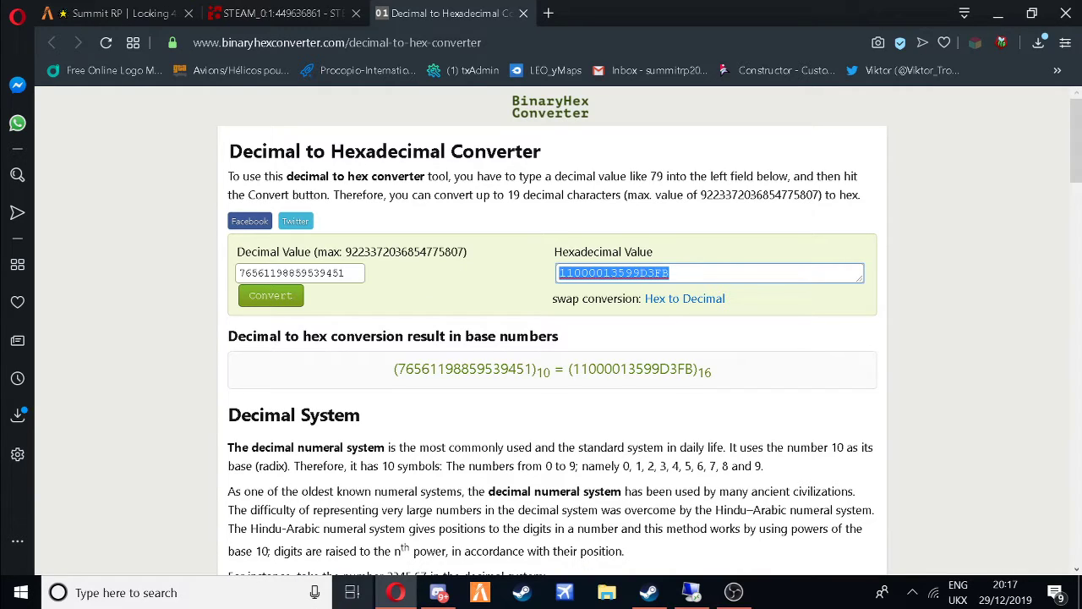
Close the Decimal to Hexadecimal and steamid.io tabs, then scroll the Summit RP thread back to its top.
click(524, 12)
click(356, 14)
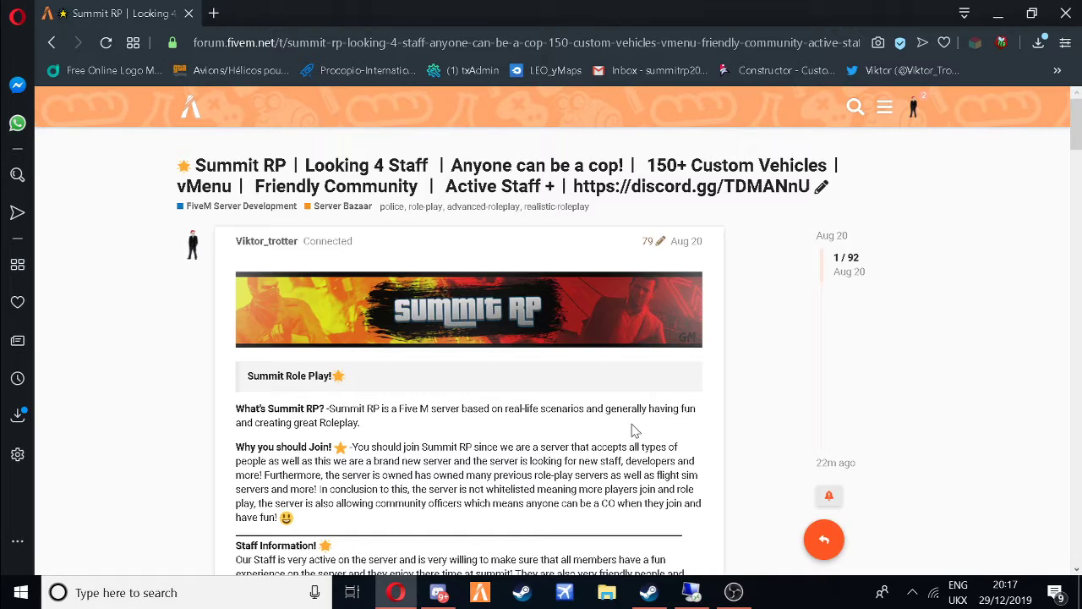
scroll(360, 355, down, 4)
scroll(371, 406, down, 5)
scroll(398, 431, down, 5)
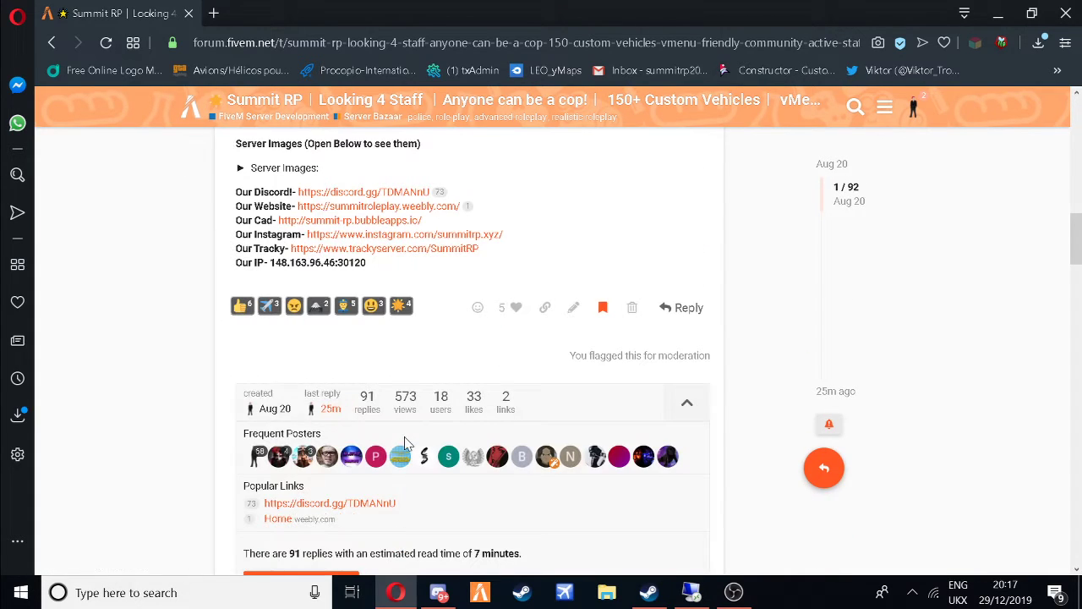
scroll(531, 439, down, 4)
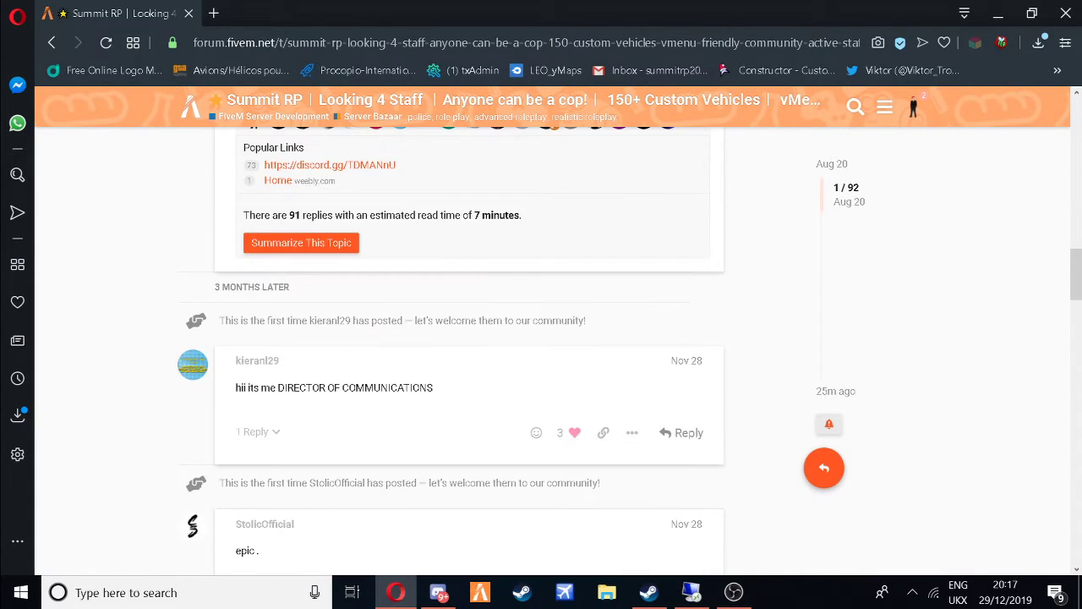
scroll(550, 538, up, 5)
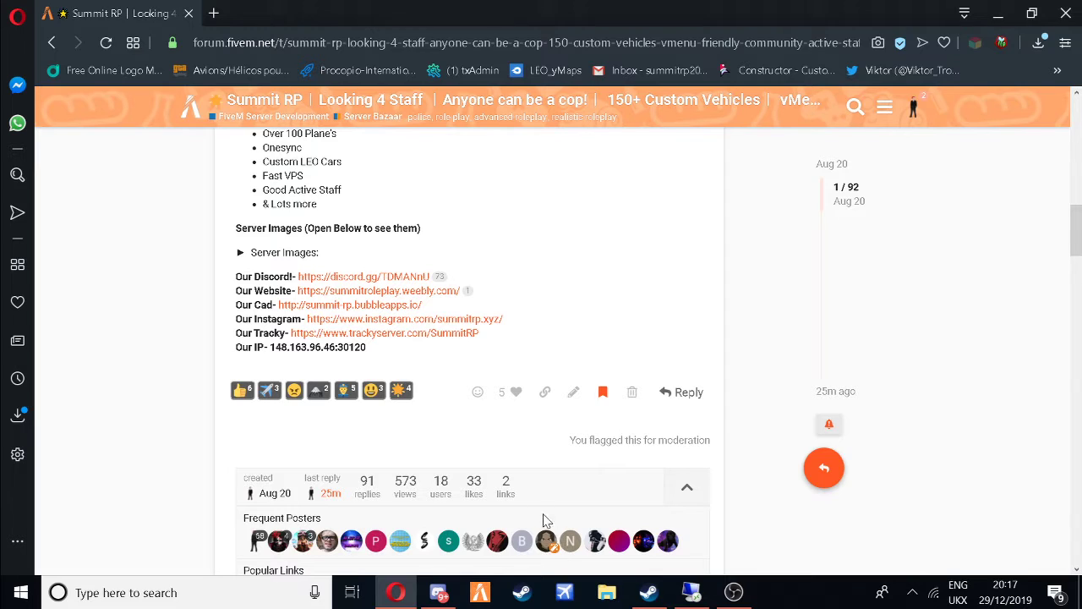
scroll(457, 423, up, 10)
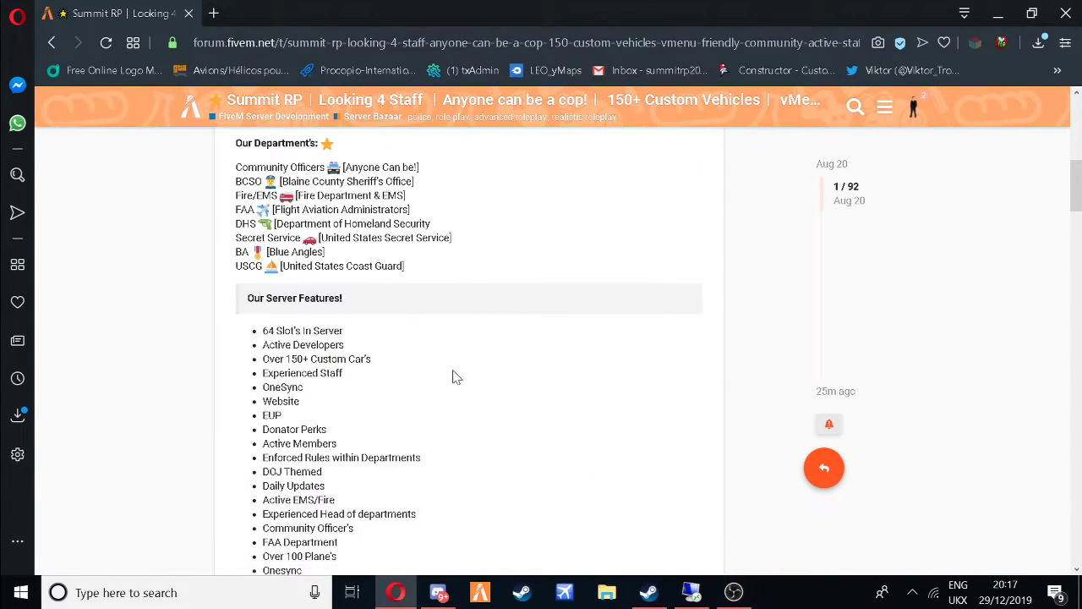
scroll(450, 389, up, 5)
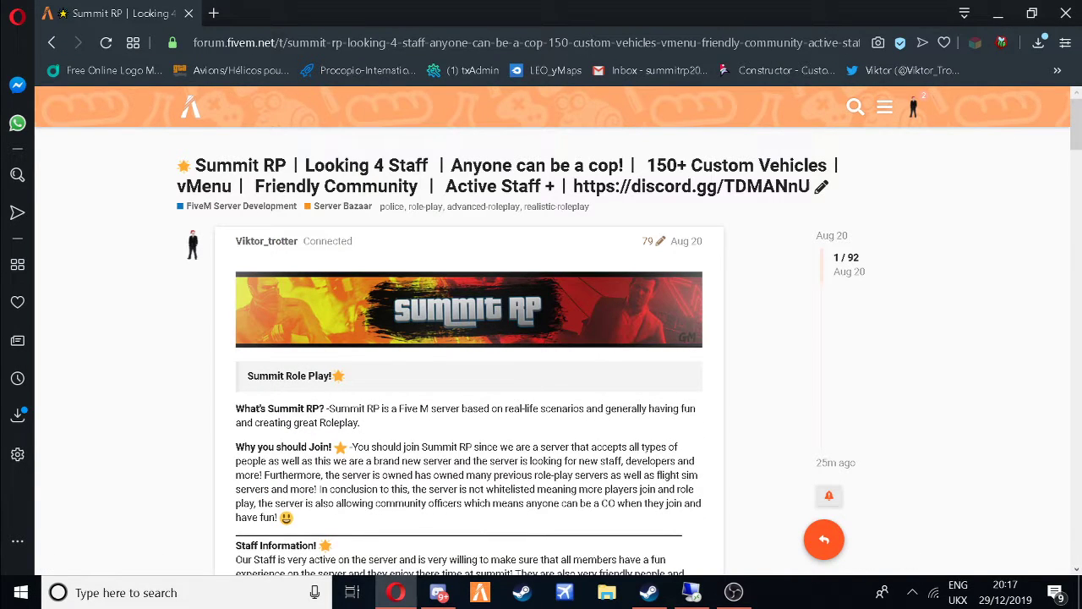